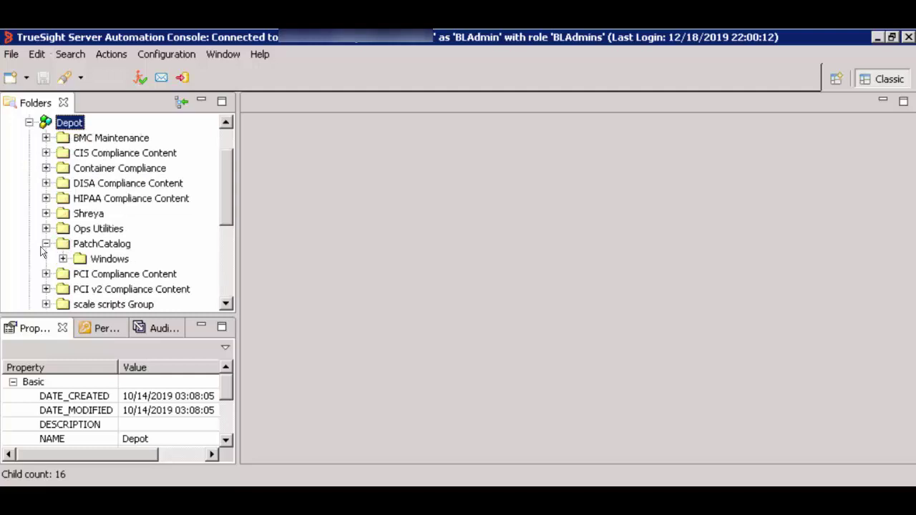
Start a new patch catalog smart group named test in the VMWare catalog under PatchCatalog/Windows.
left_click(63, 259)
left_click(124, 278)
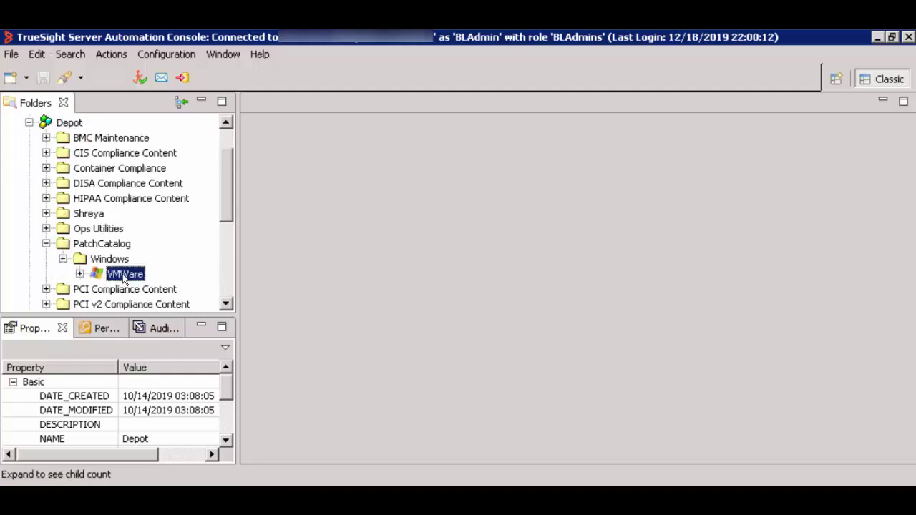
right_click(123, 277)
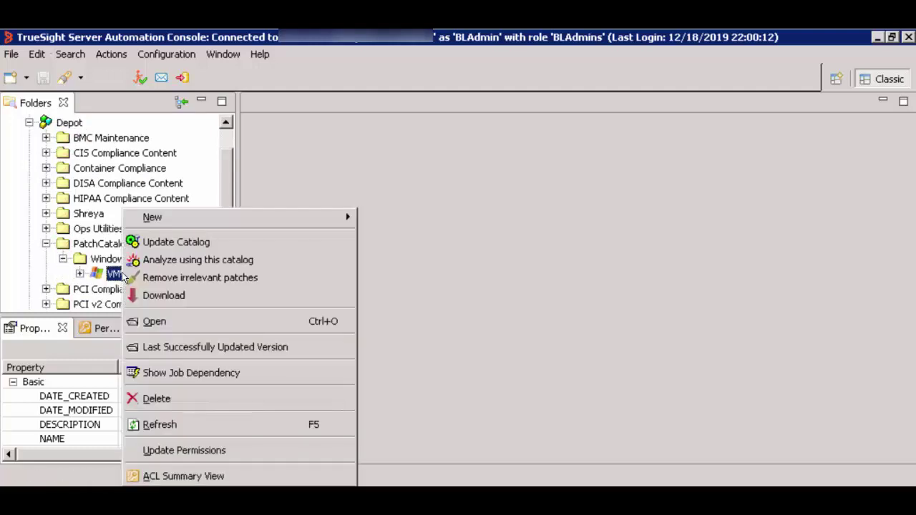
mouse_move(153, 218)
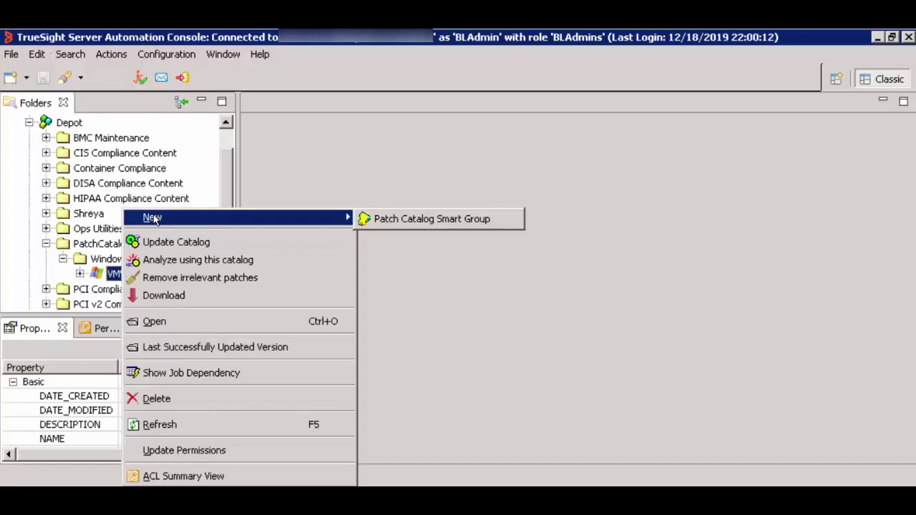
left_click(400, 220)
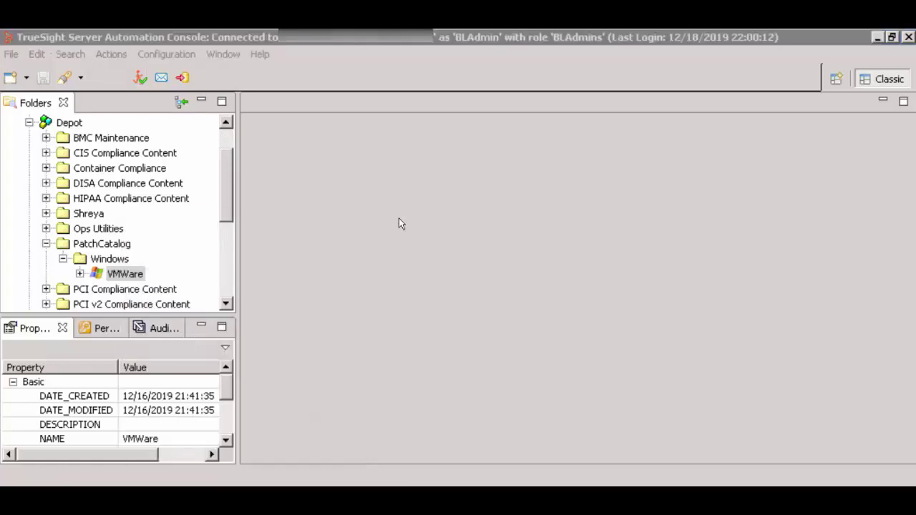
type("test")
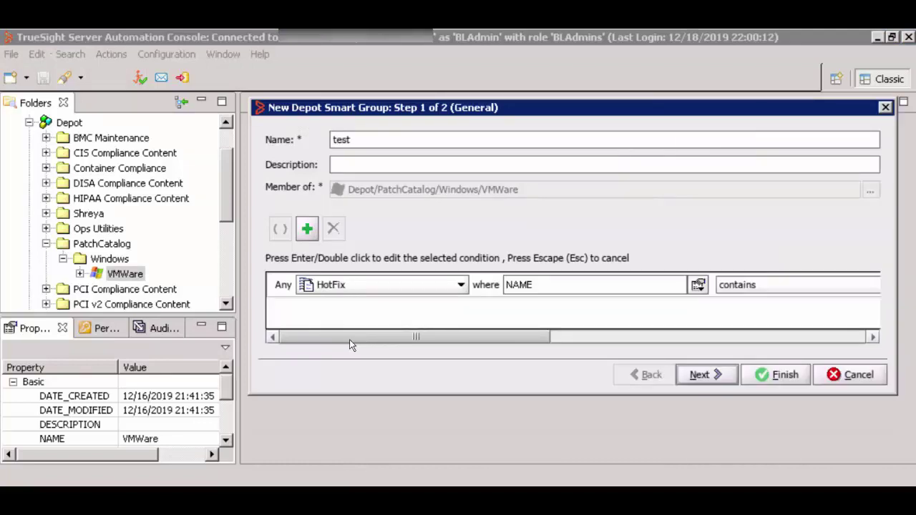
Define the smart group's first condition as any HotFix whose NAME contains namepatch, joined with AND.
left_click_drag(353, 342, 530, 344)
type("n")
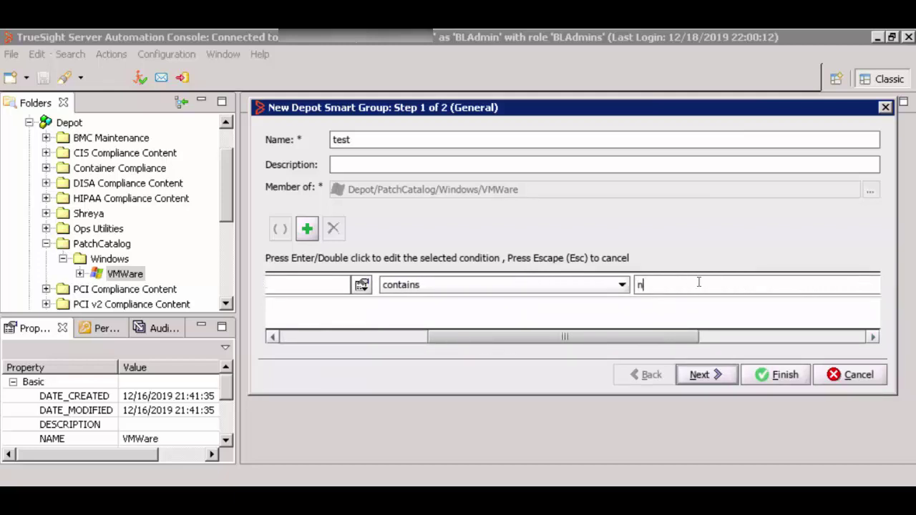
type("amepatch")
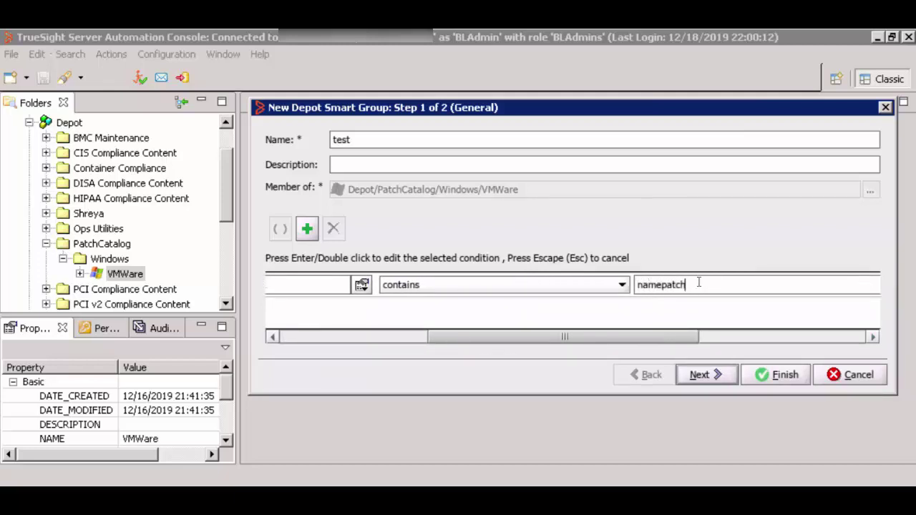
left_click(770, 338)
left_click(770, 338)
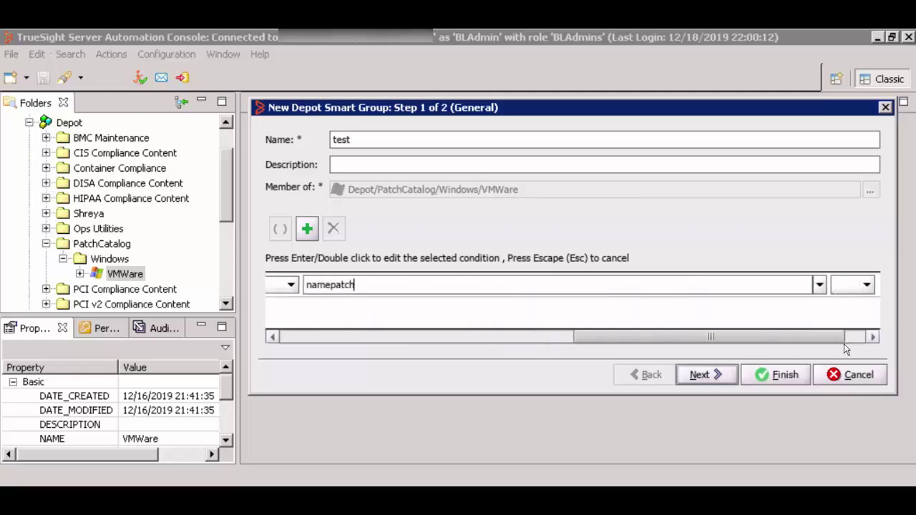
left_click(849, 338)
left_click(818, 285)
left_click(804, 317)
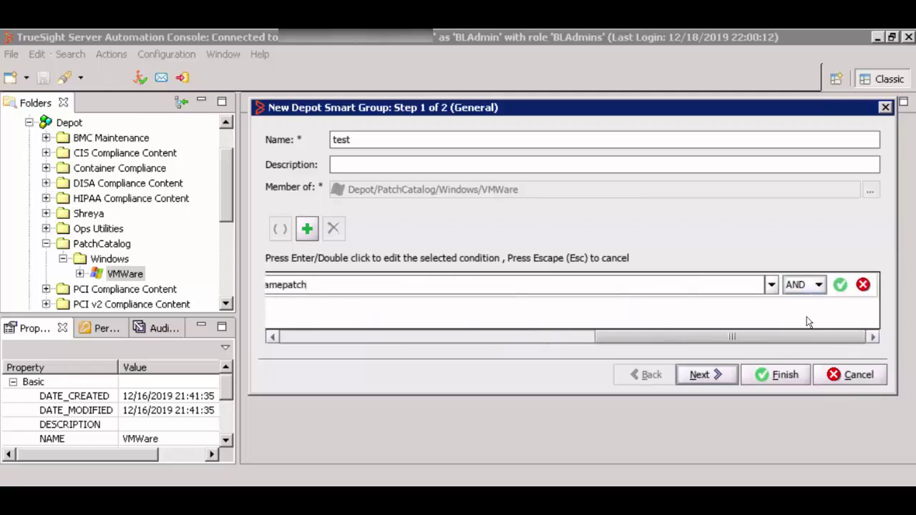
left_click_drag(759, 339, 487, 349)
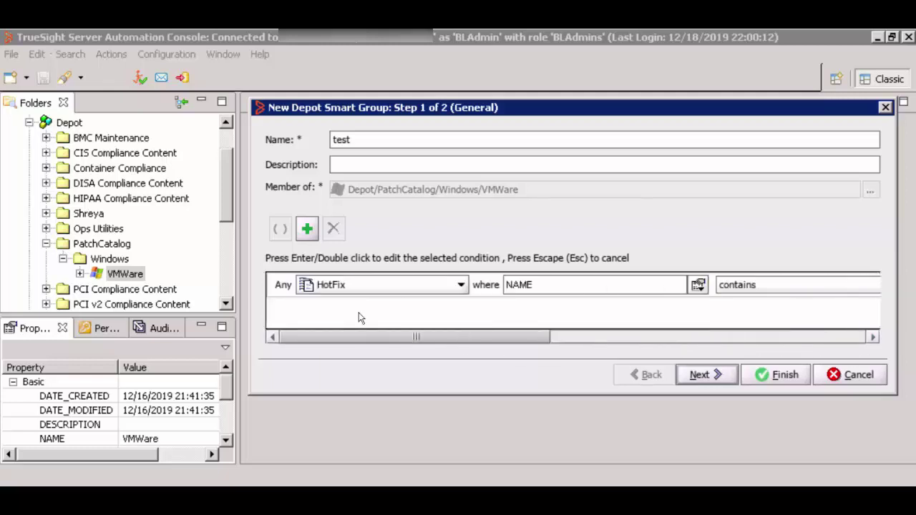
Add a second HotFix condition to the smart group, based on the SOFTWARE_PATCH_STATUS_FLAGS* property.
left_click(306, 228)
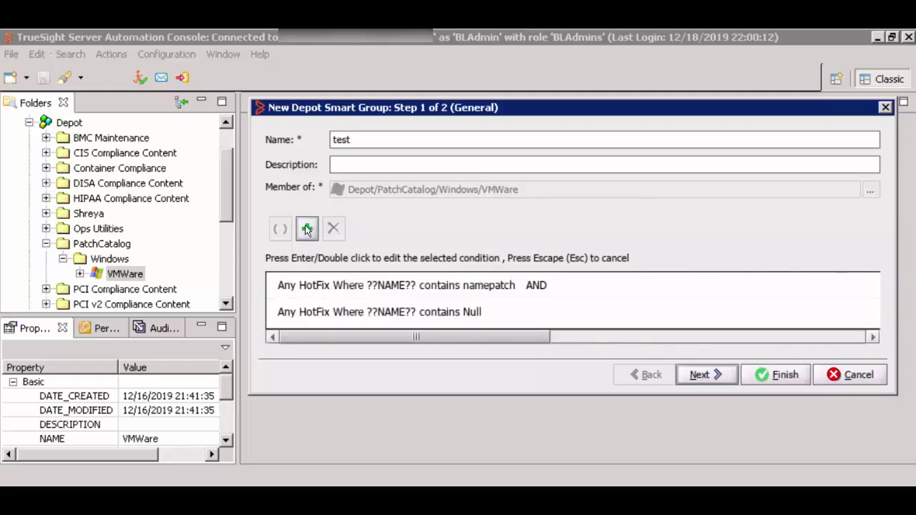
double_click(350, 318)
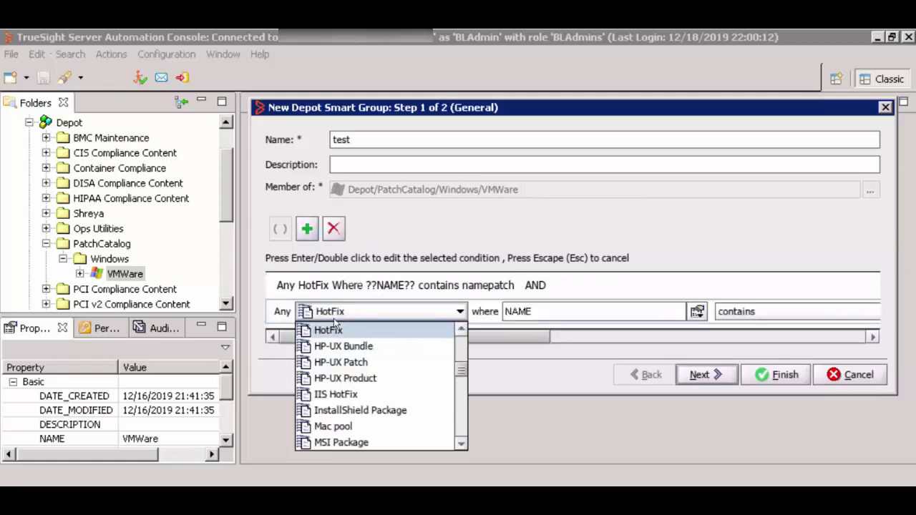
left_click(696, 312)
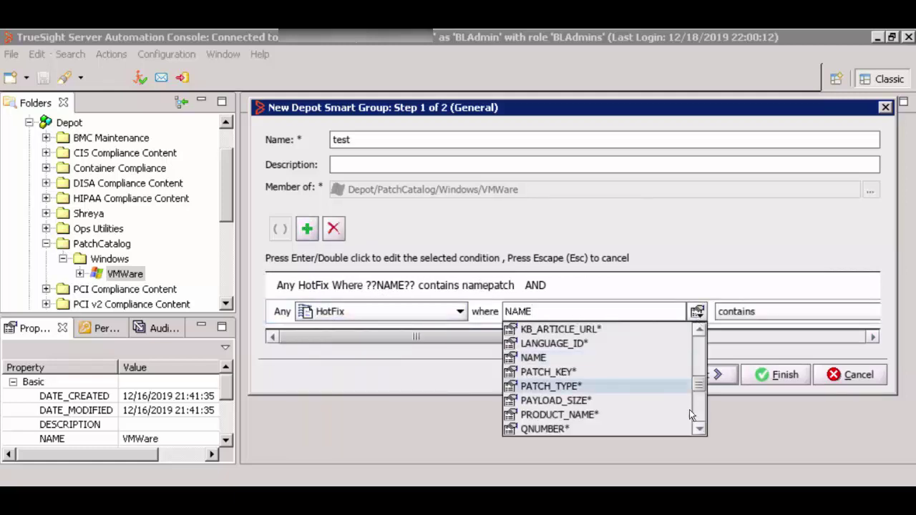
scroll(690, 410, "down", 4)
left_click(657, 385)
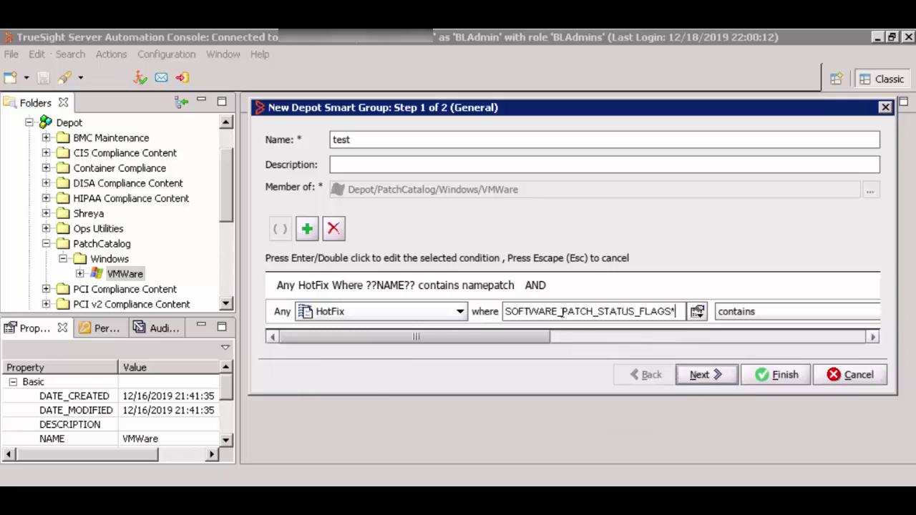
Set the second condition to "does not start with" 1, and cancel the creation of the smart group.
left_click_drag(535, 340, 624, 340)
left_click(716, 312)
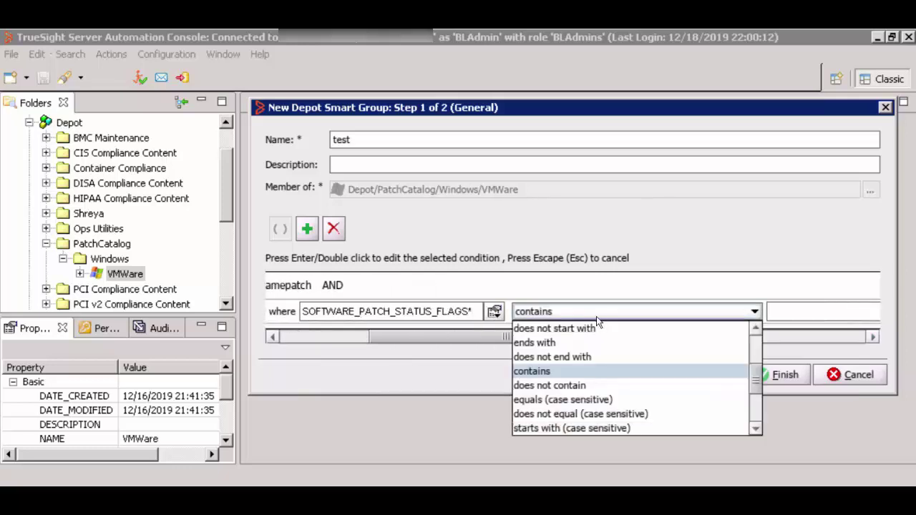
left_click(755, 328)
left_click(755, 328)
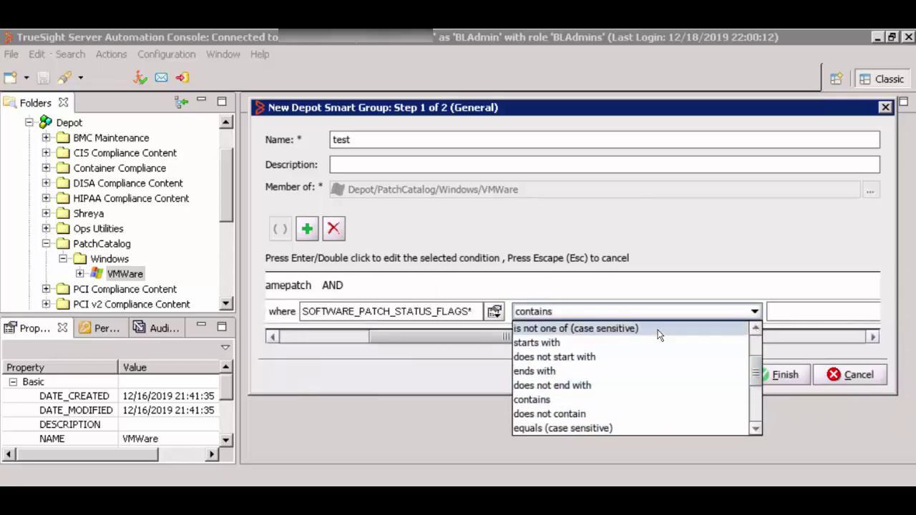
left_click(646, 361)
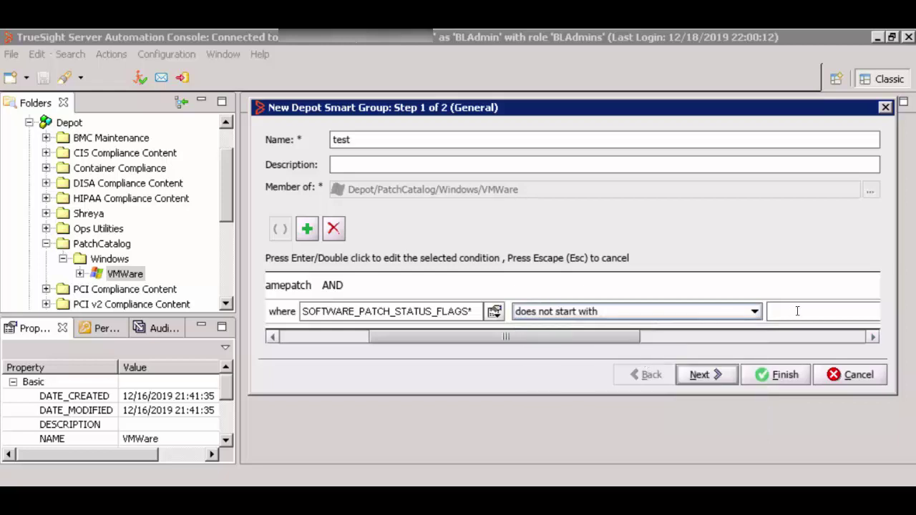
type("1")
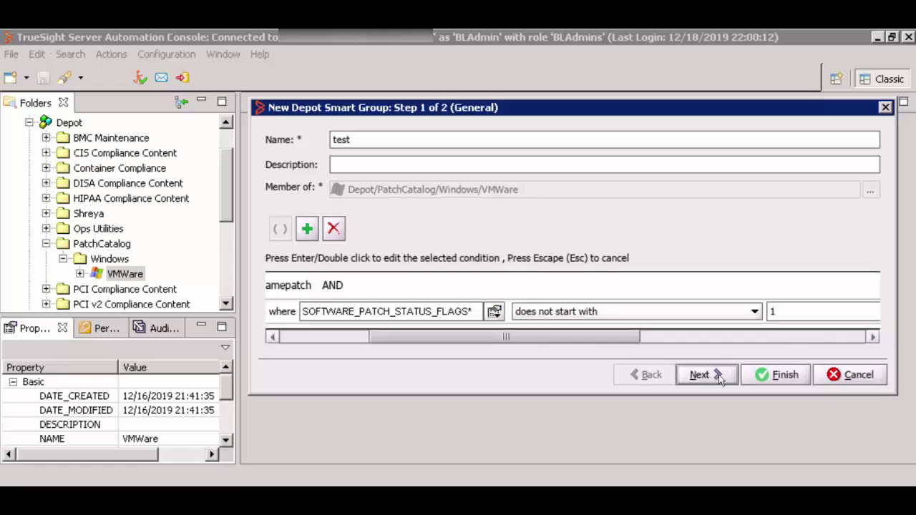
left_click(849, 377)
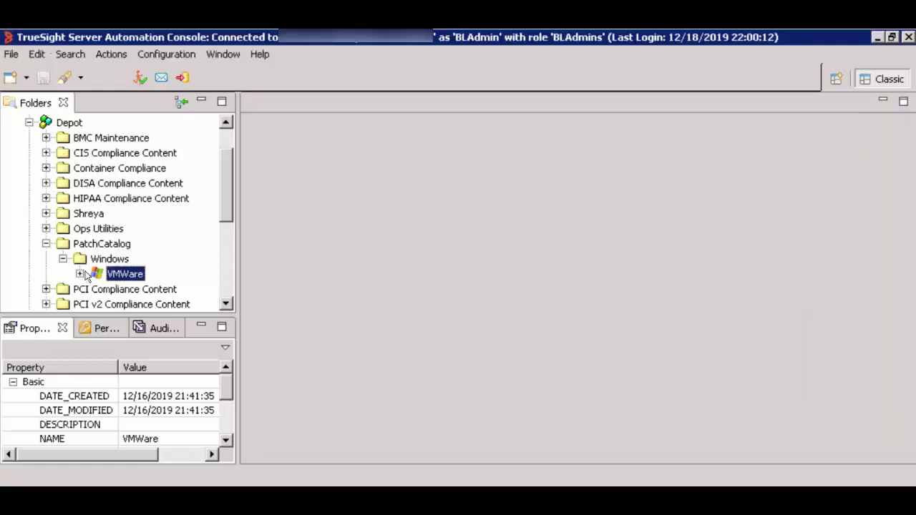
Open the Irrelevant Patches smart group in the VMWare catalog to examine its conditions.
left_click(80, 274)
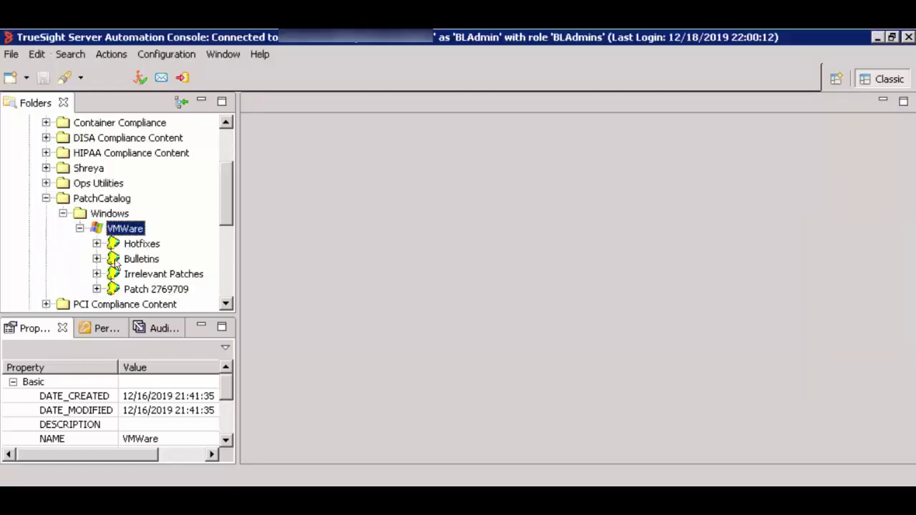
left_click(163, 277)
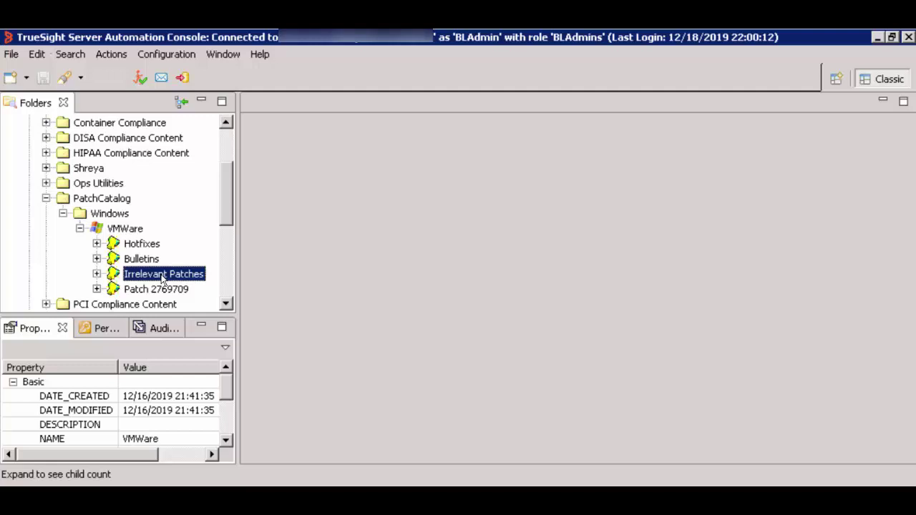
double_click(163, 278)
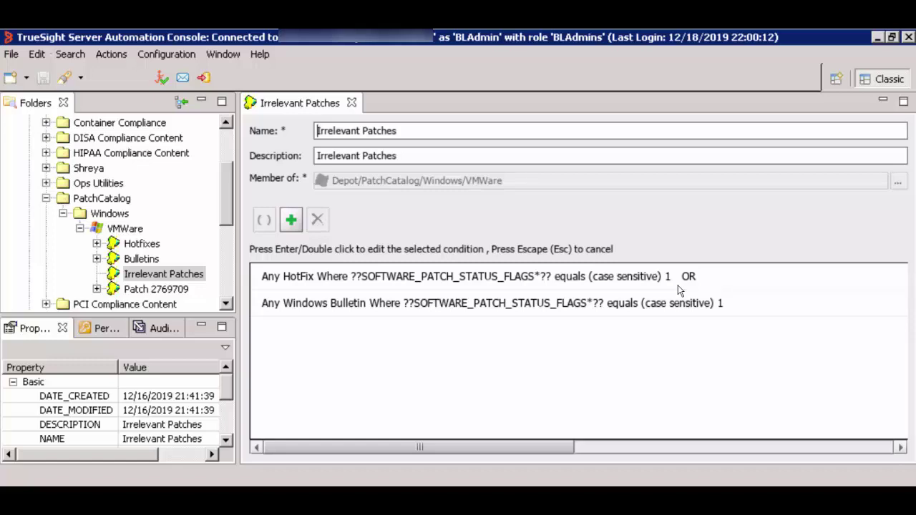
Open the Patch 2769709 smart group to examine its conditions, and expand it to view the hotfixes it contains.
double_click(156, 289)
left_click(96, 243)
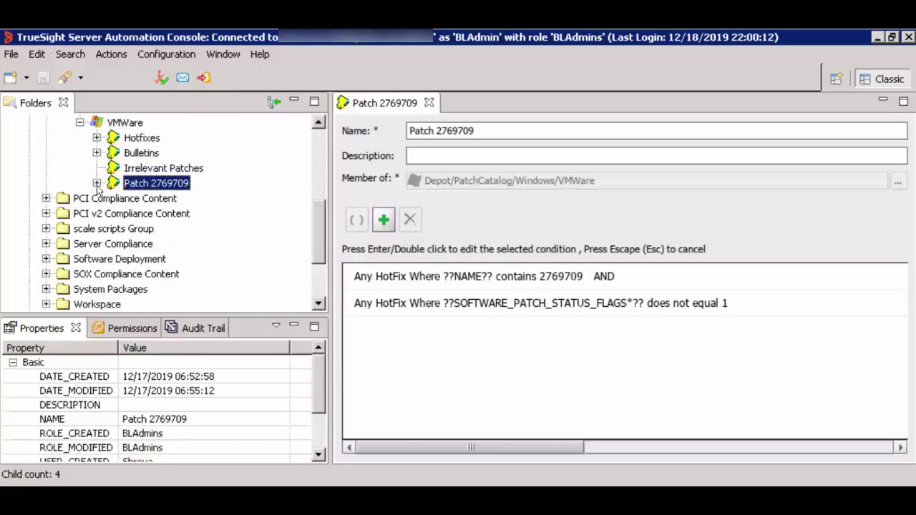
left_click(97, 183)
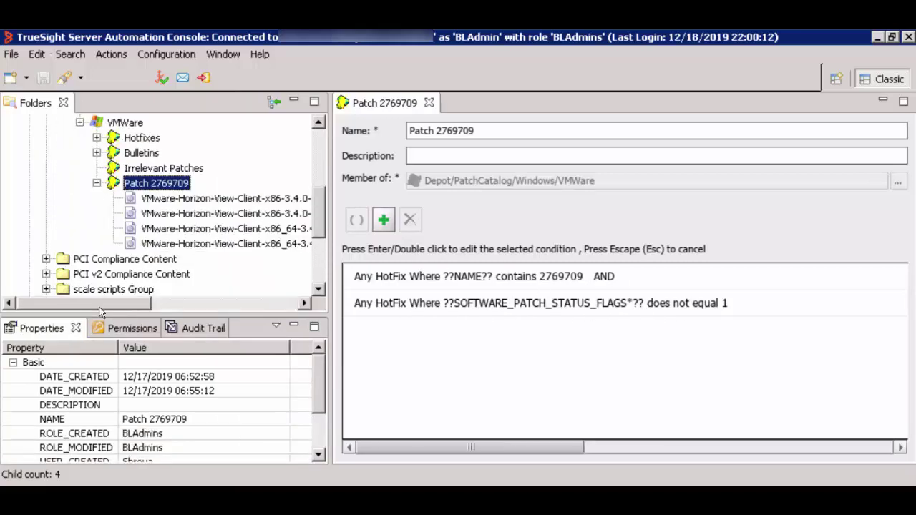
left_click_drag(94, 303, 143, 301)
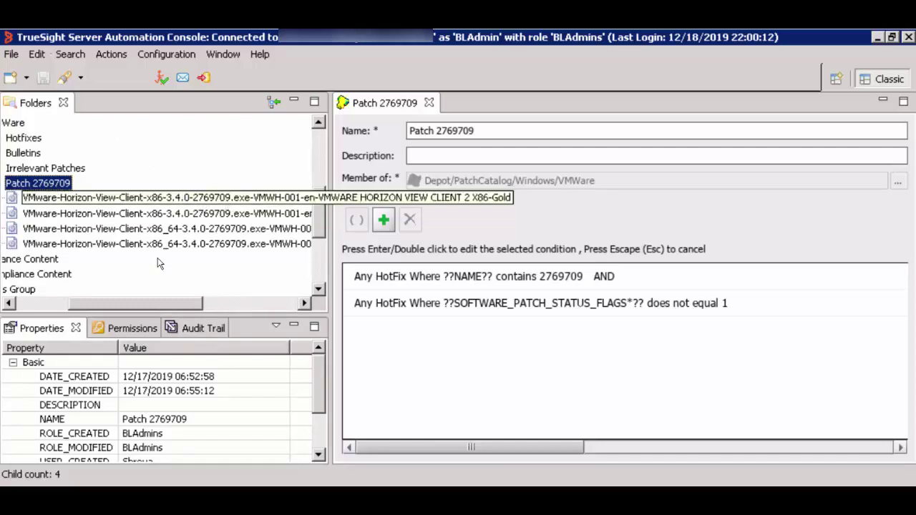
left_click_drag(159, 308, 138, 310)
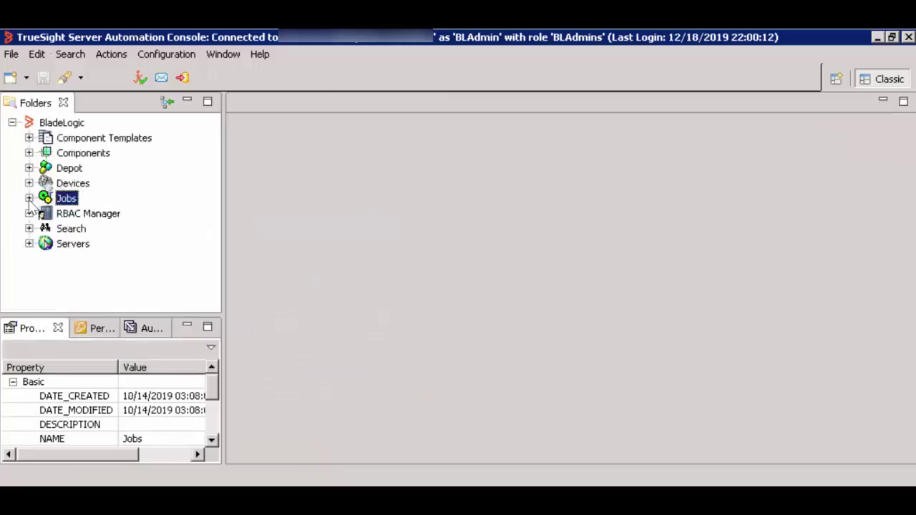
Create a new Windows patching job named VMWare PAJ in the Jobs/PatchingJobs/Windows folder.
left_click(28, 198)
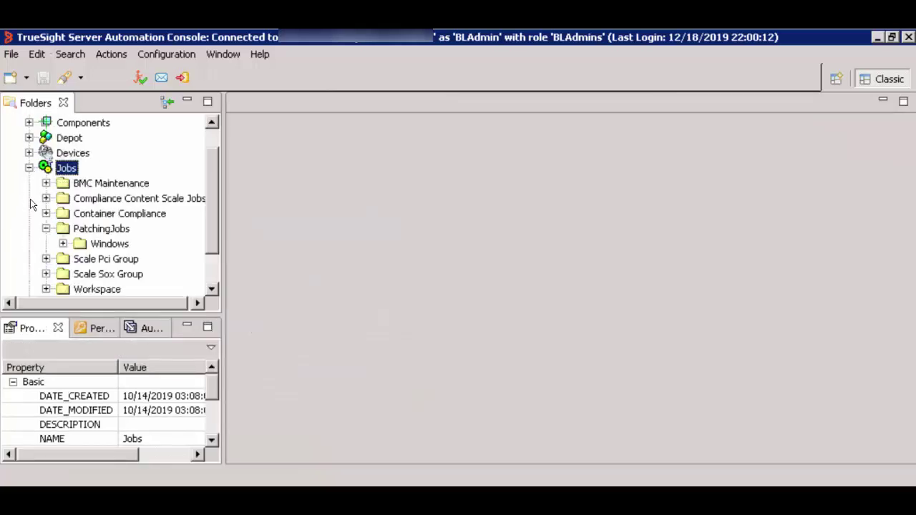
left_click(99, 231)
left_click(106, 244)
right_click(107, 244)
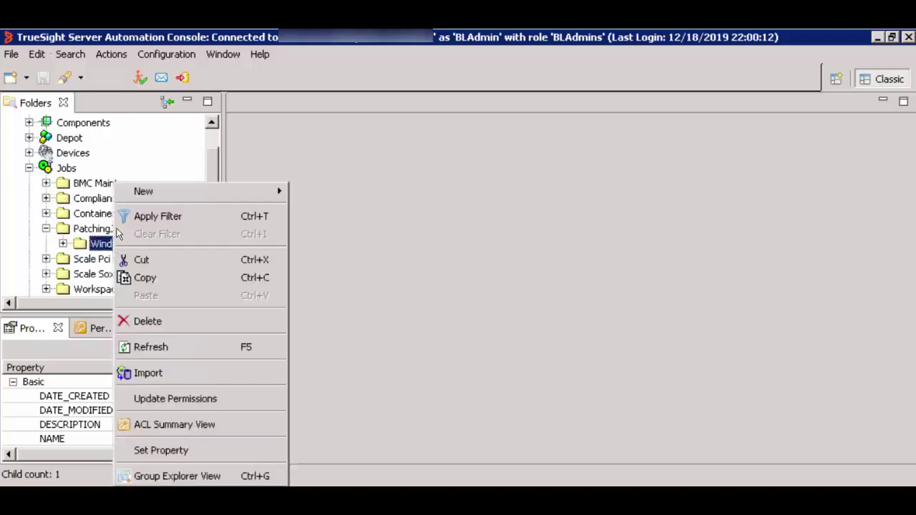
mouse_move(139, 191)
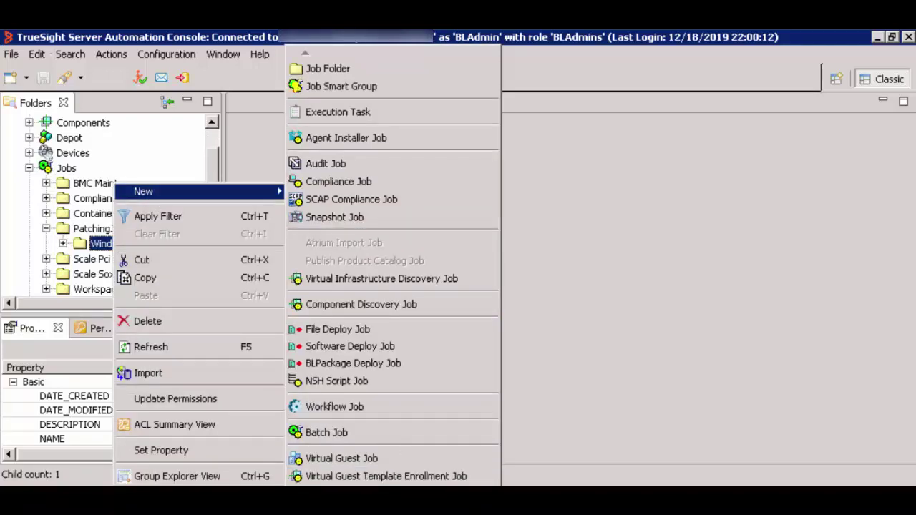
mouse_move(343, 494)
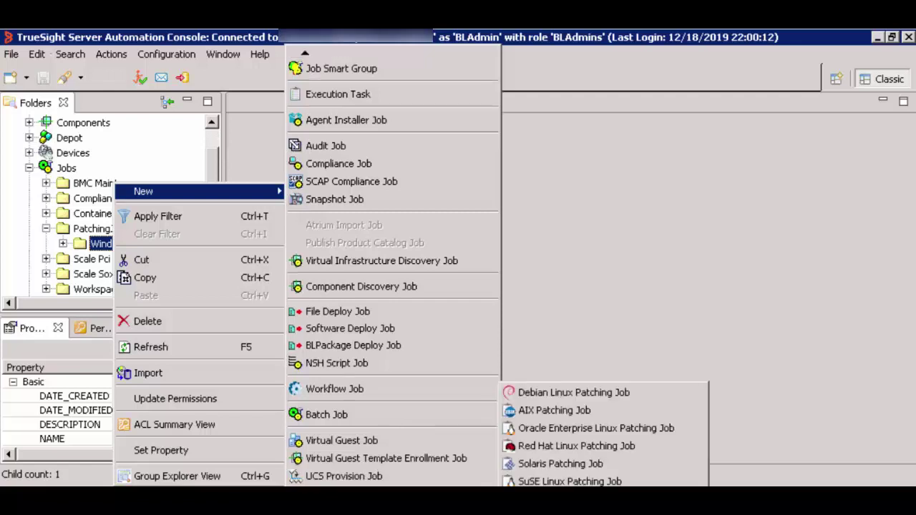
left_click(552, 478)
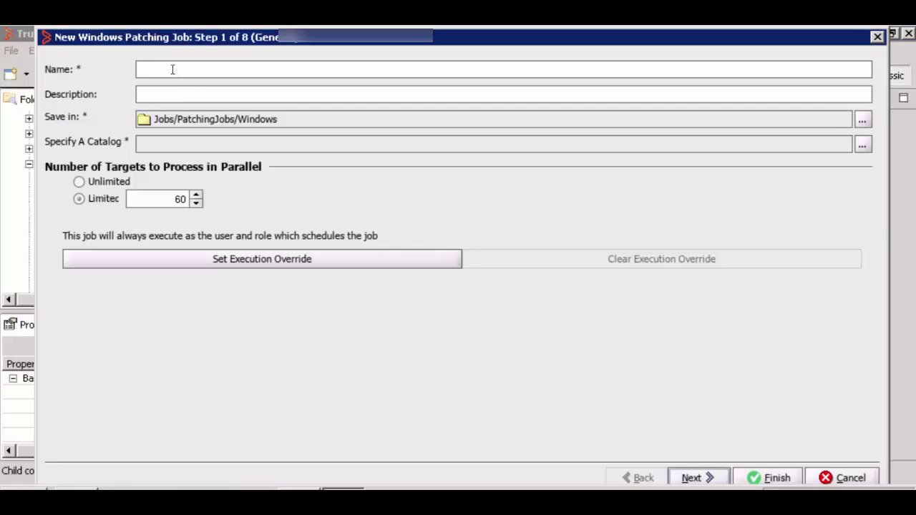
left_click(172, 69)
type("VMWare PAJ")
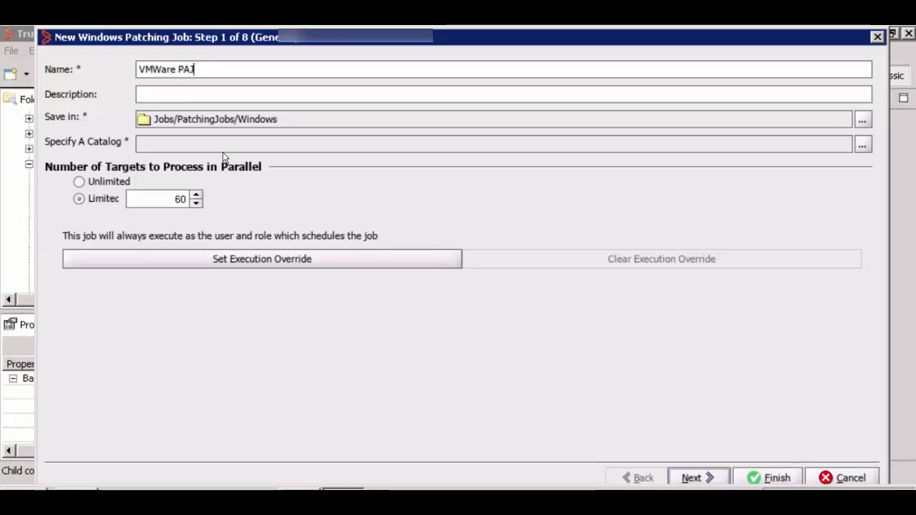
Specify the VMWare catalog from PatchCatalog/Windows for the patching job and proceed to its analysis options.
left_click(863, 146)
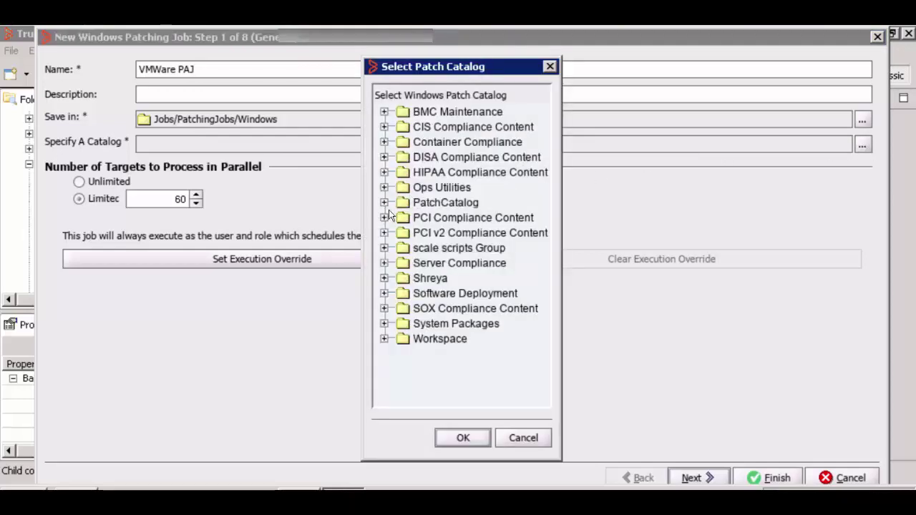
left_click(385, 202)
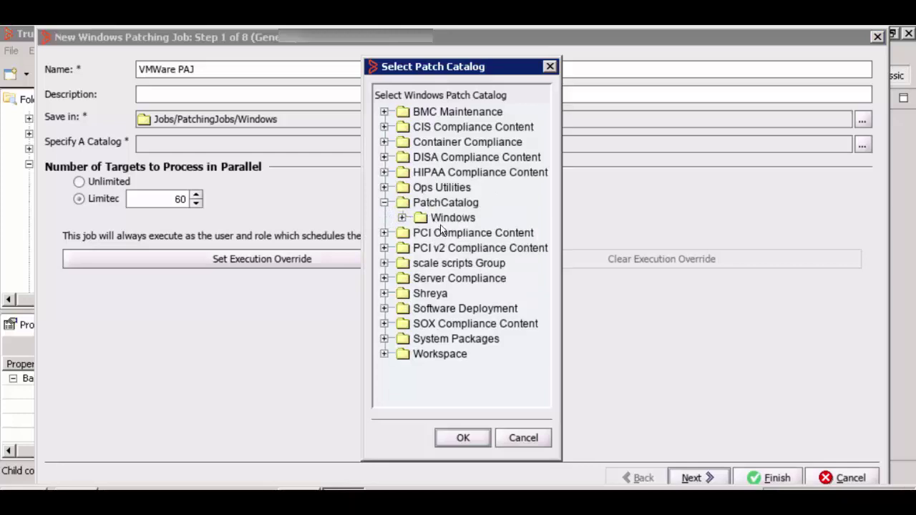
left_click(403, 218)
left_click(468, 234)
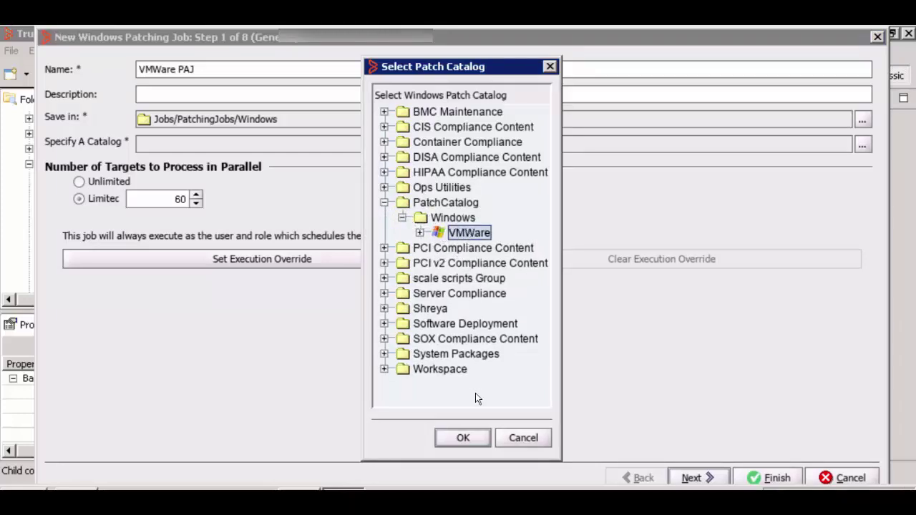
left_click(463, 438)
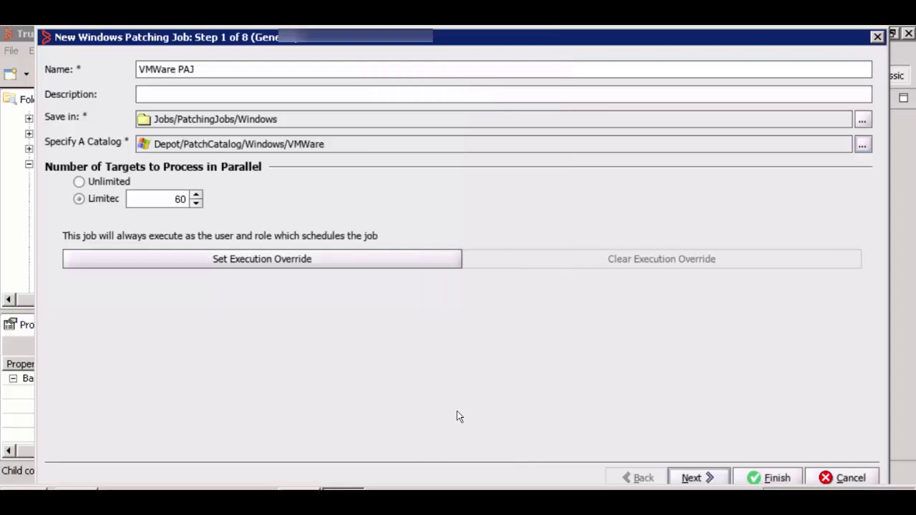
left_click(693, 479)
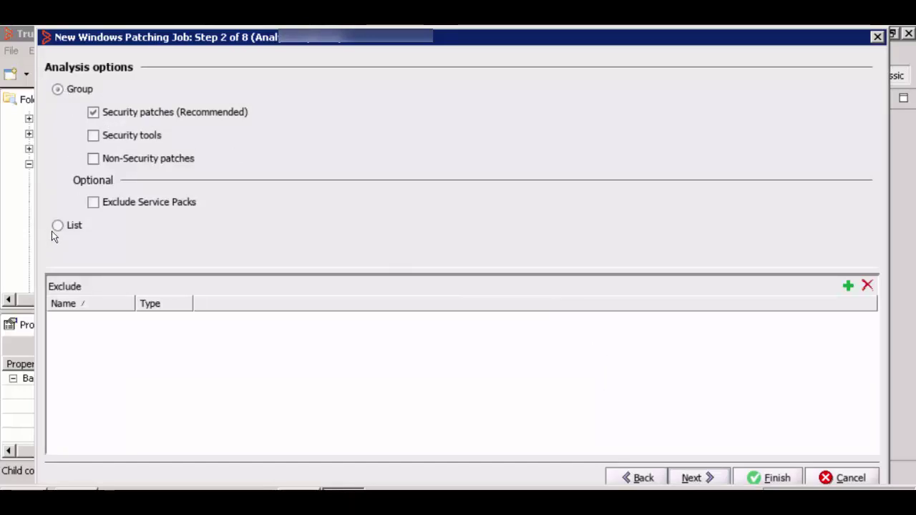
left_click(848, 287)
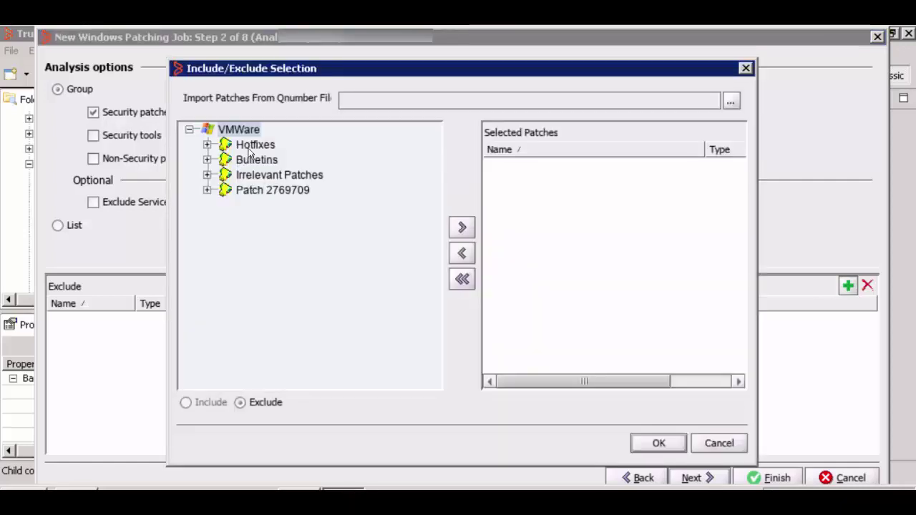
left_click(252, 146)
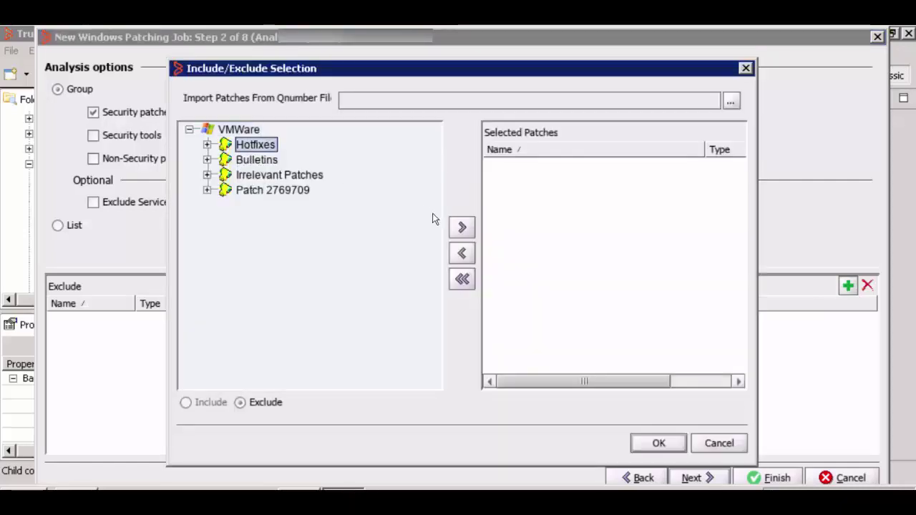
left_click(460, 228)
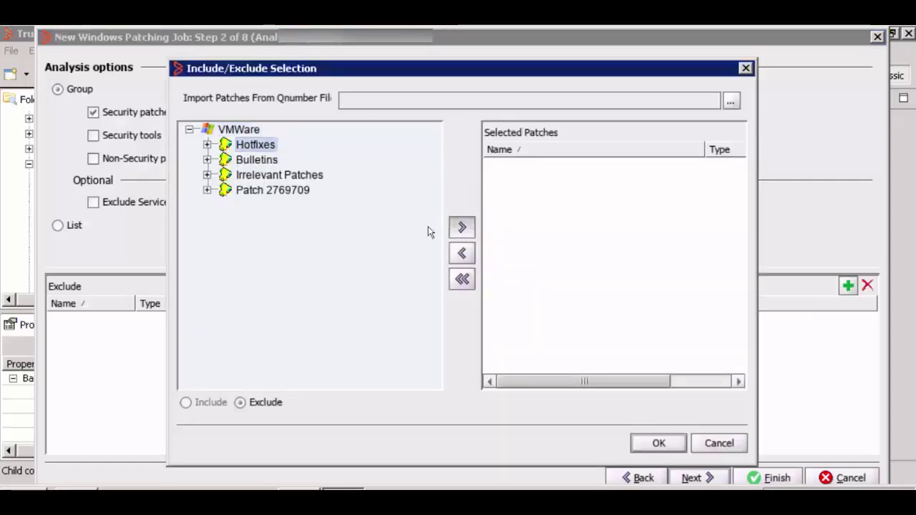
left_click(257, 193)
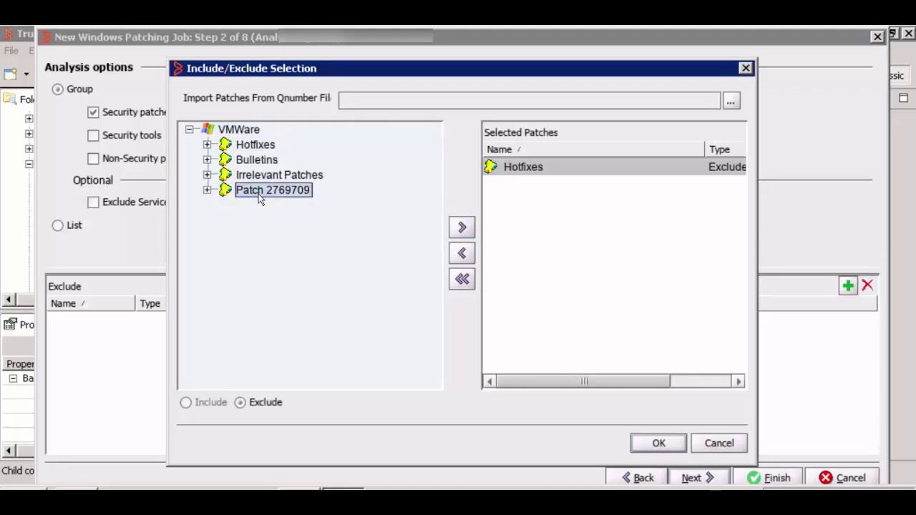
left_click(462, 229)
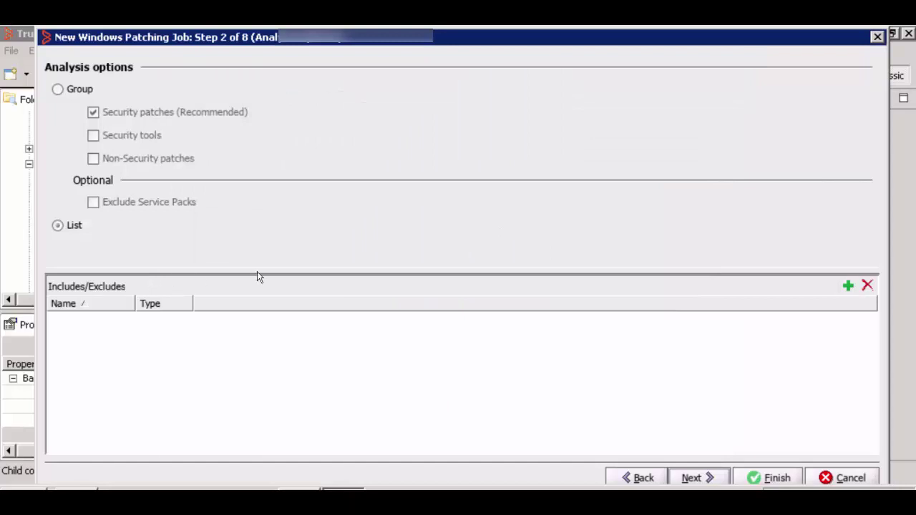
Add the Patch 2769709 smart group as an include in the List analysis options, and finish creating the patching job.
left_click(848, 286)
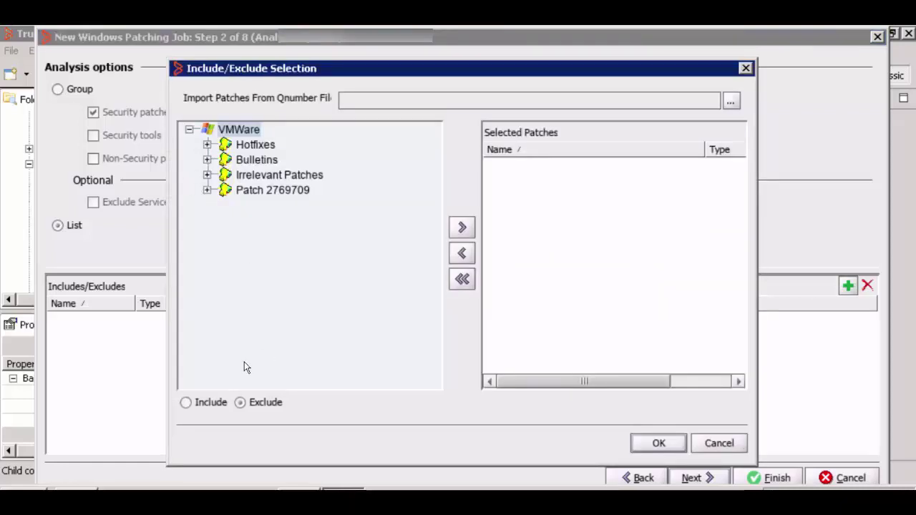
left_click(202, 404)
left_click(239, 404)
left_click(201, 404)
left_click(259, 191)
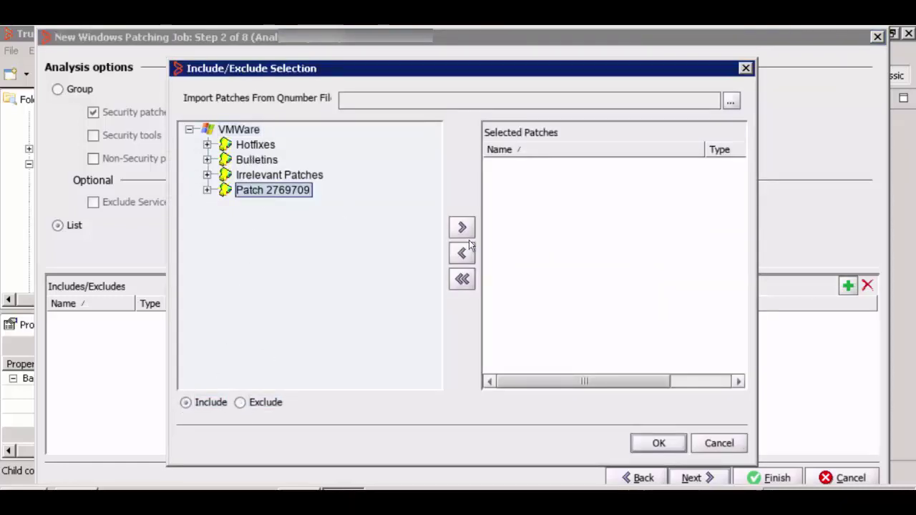
left_click(462, 228)
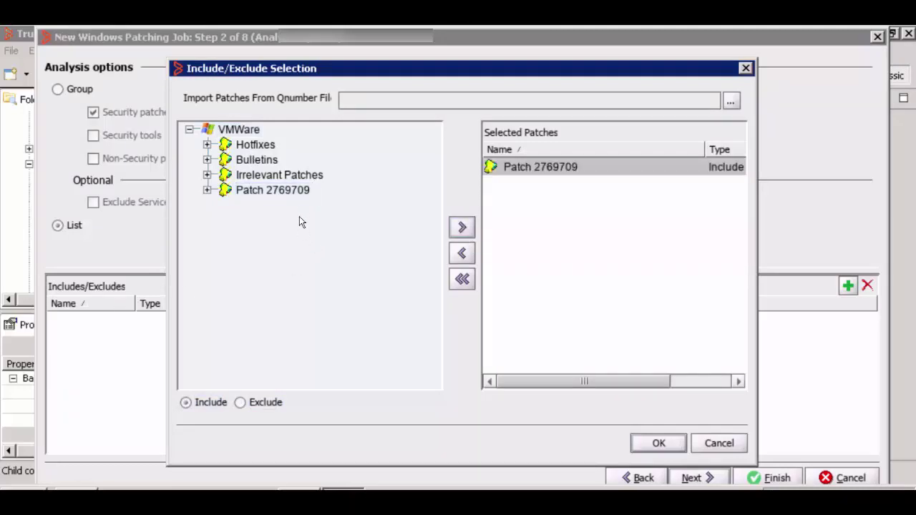
left_click(653, 445)
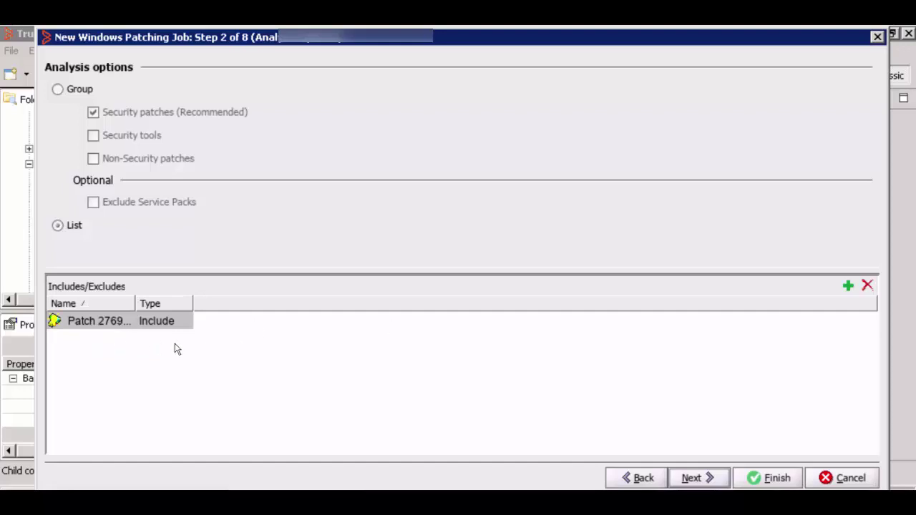
left_click(866, 287)
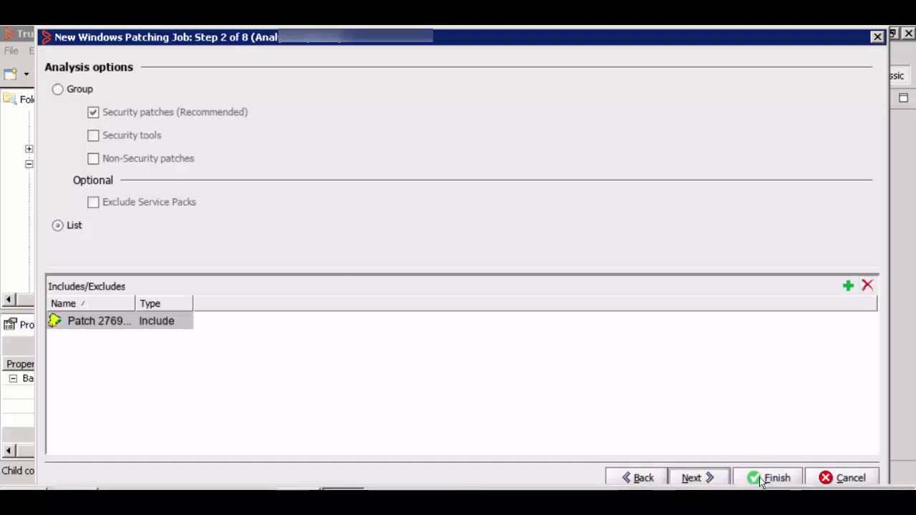
left_click(769, 478)
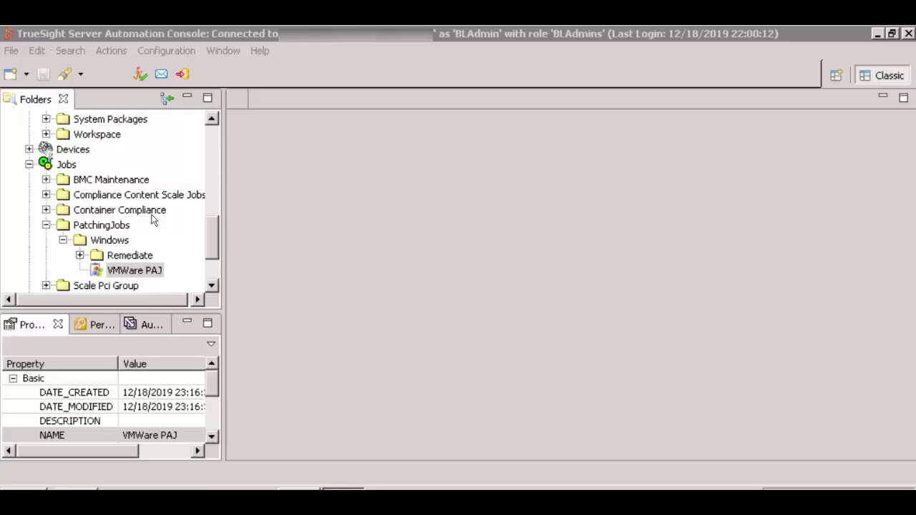
Open the VMWare PAJ job in the PatchingJobs/Windows folder to examine its analysis options.
double_click(143, 272)
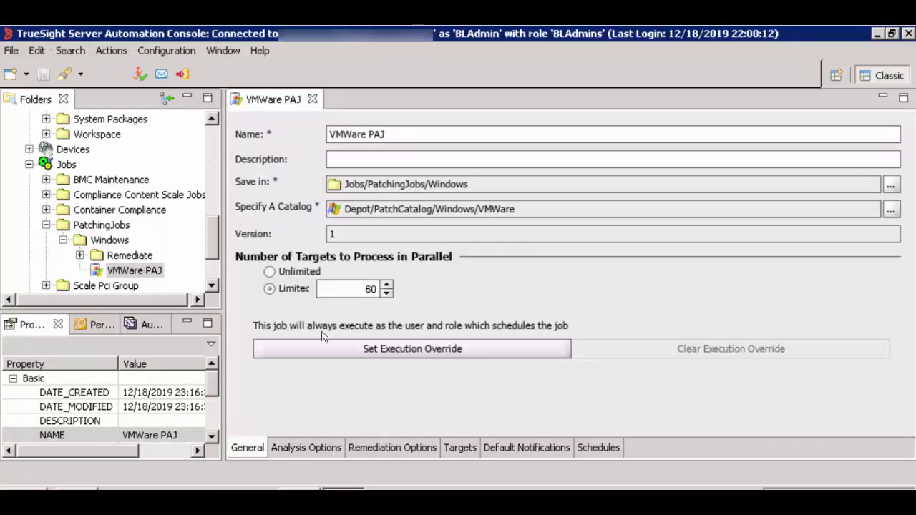
left_click(291, 451)
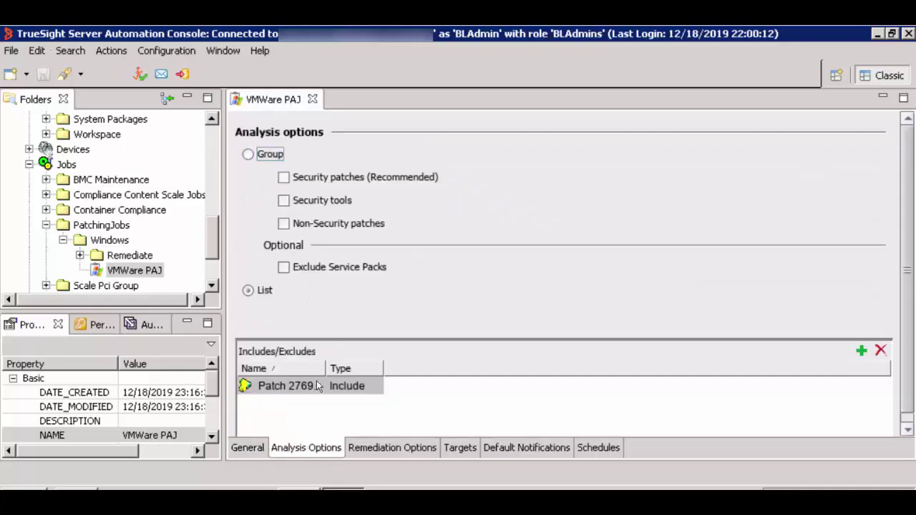